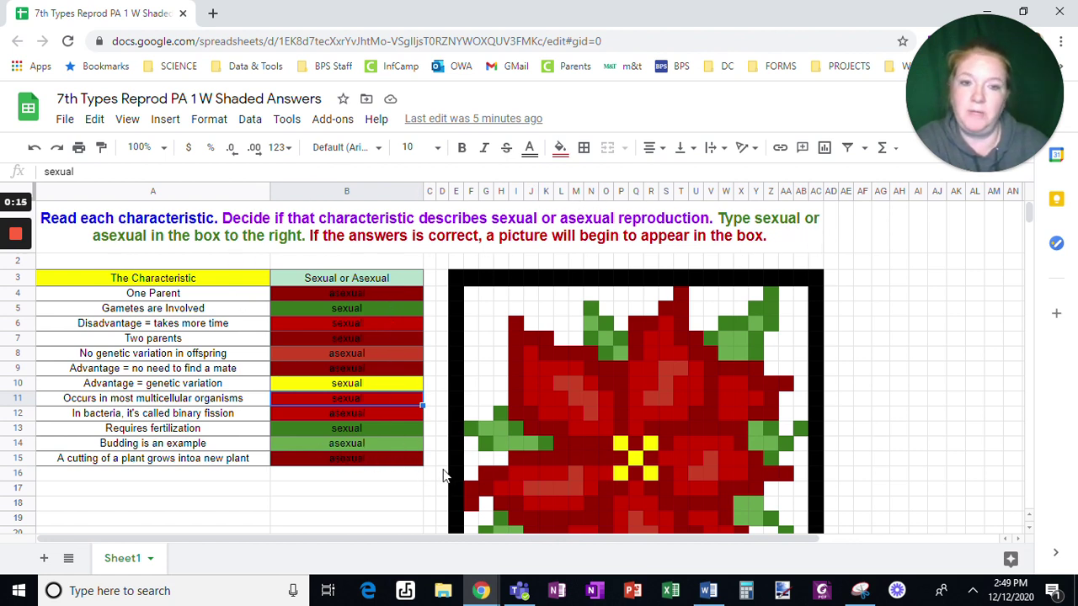
- Scroll over the completed poinsettia answer sheet and bring up the Format menu
scroll(875, 464, "down", 1)
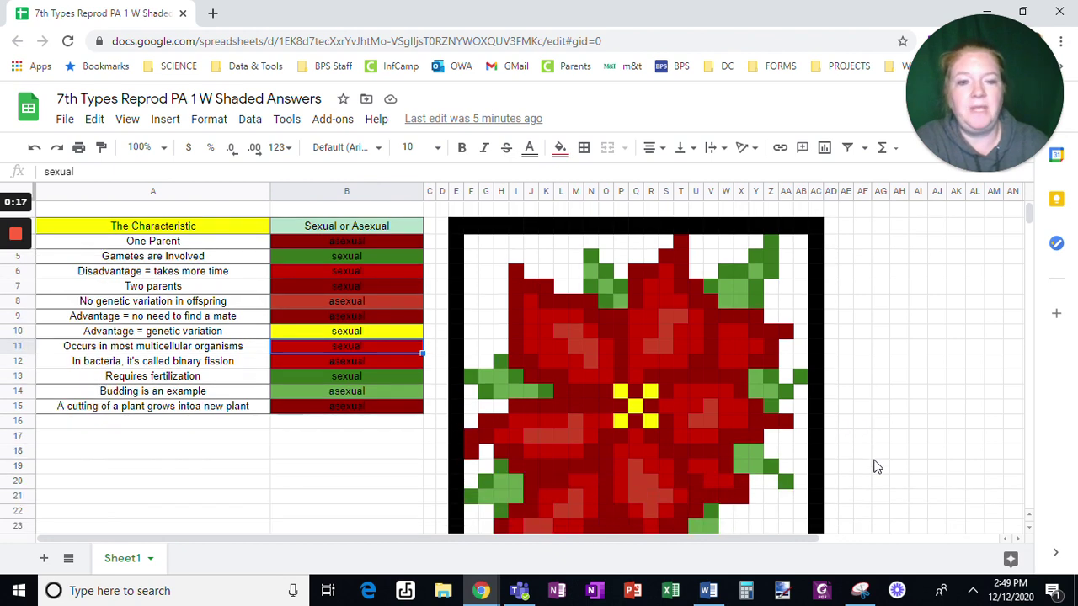
scroll(875, 465, "up", 1)
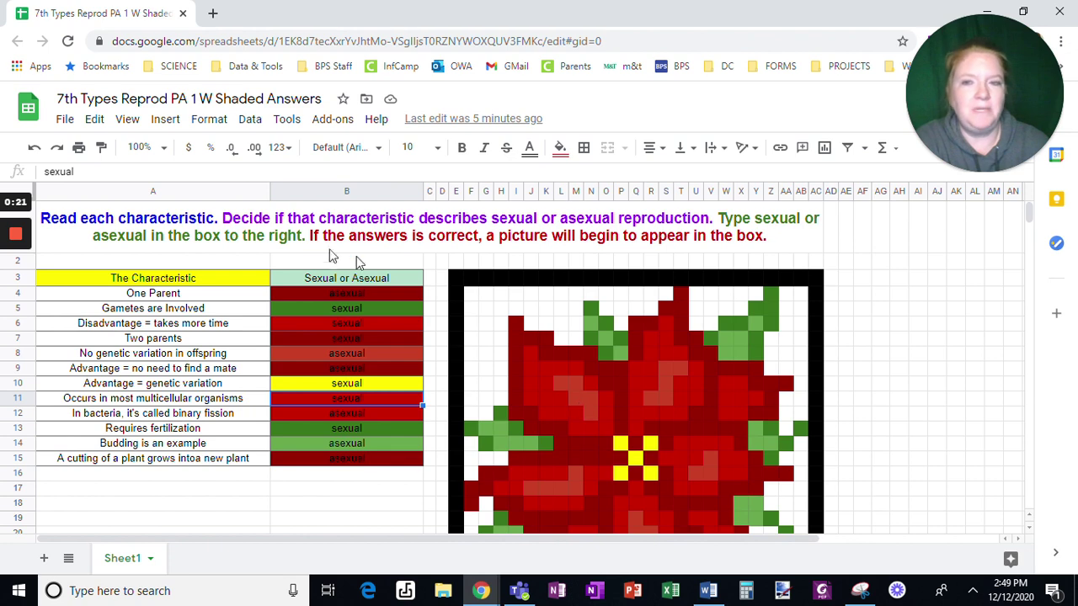
left_click(208, 119)
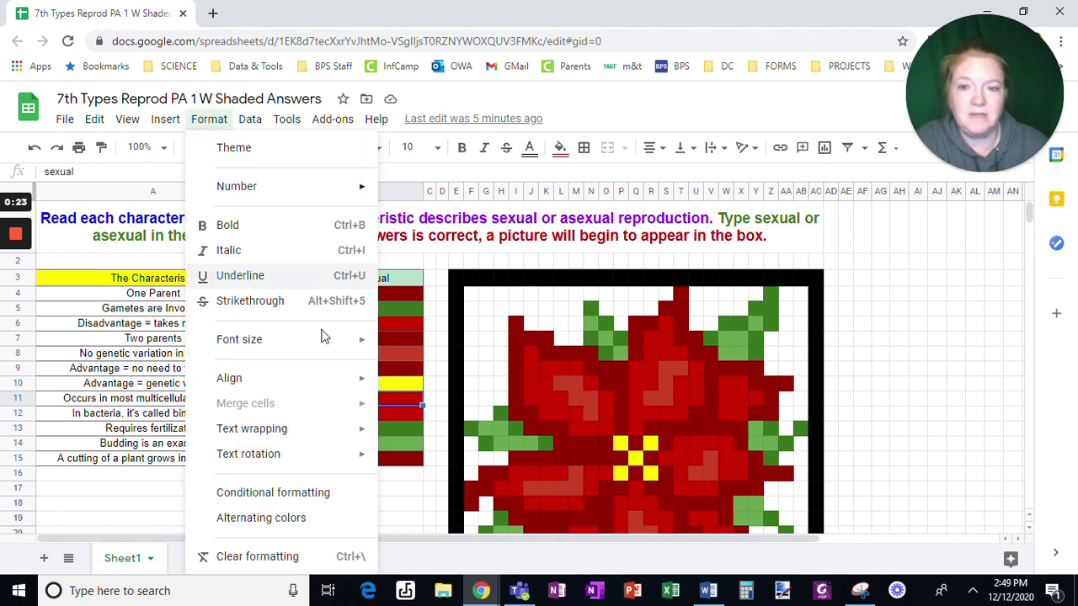
- Inspect the conditional formatting rules for B4–B7, opening B7's rule, which turns into a colour scale
left_click(301, 496)
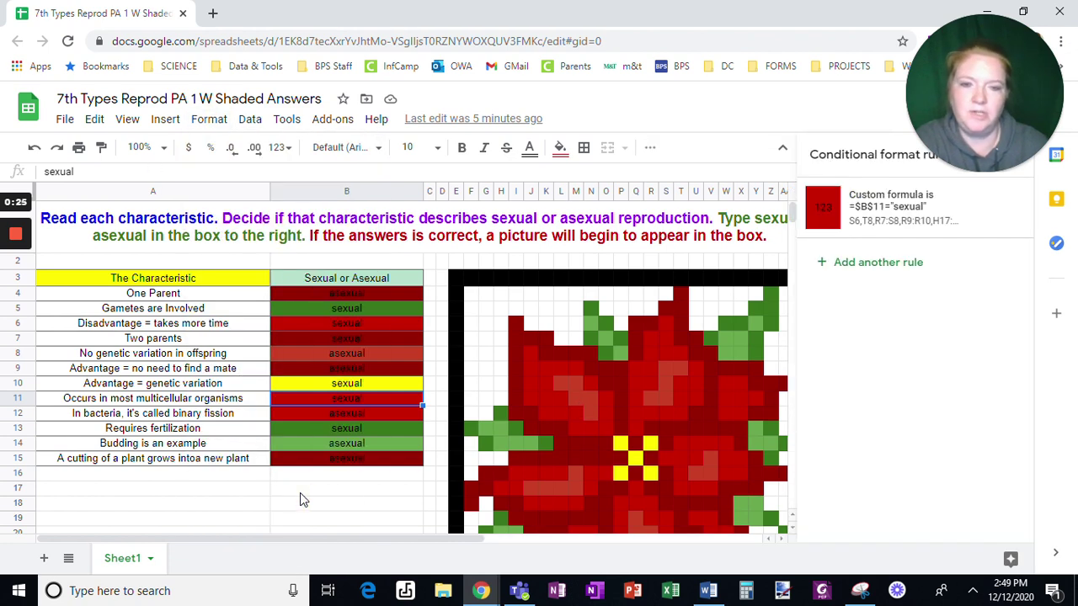
left_click(335, 299)
left_click(332, 309)
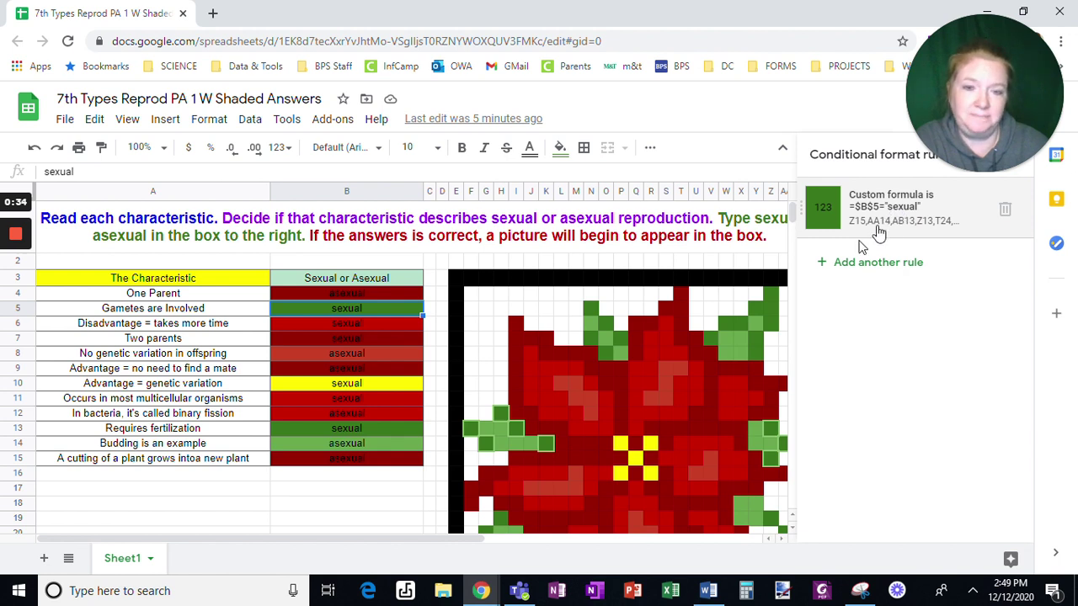
left_click(366, 325)
left_click(355, 341)
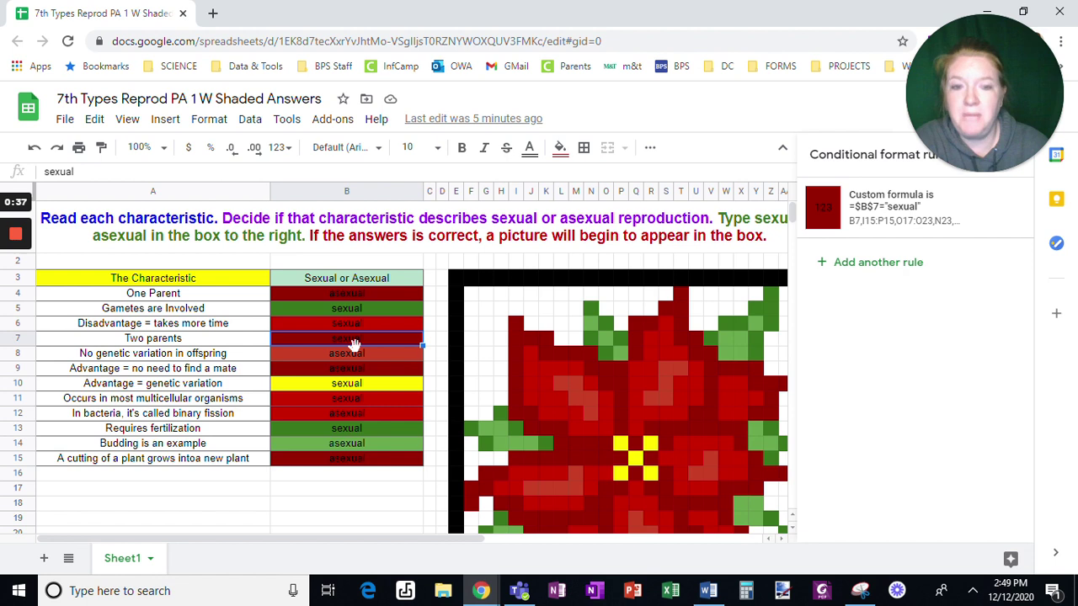
left_click(914, 211)
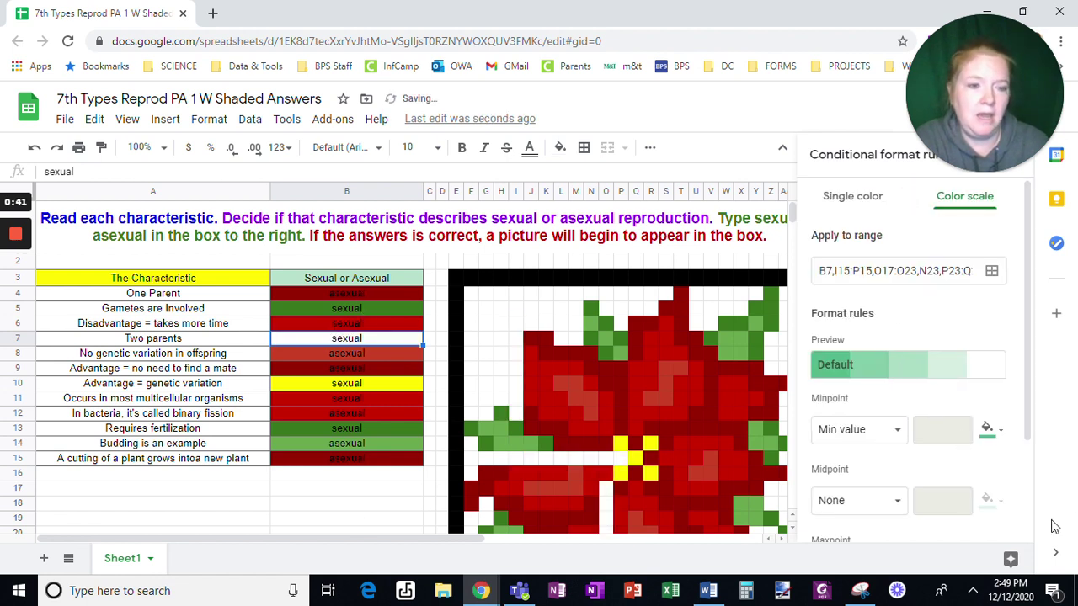
- Close and reopen the conditional formatting rules, then undo B7's accidental colour scale with Ctrl+Z
mouse_move(991, 150)
left_click_drag(991, 144, 785, 144)
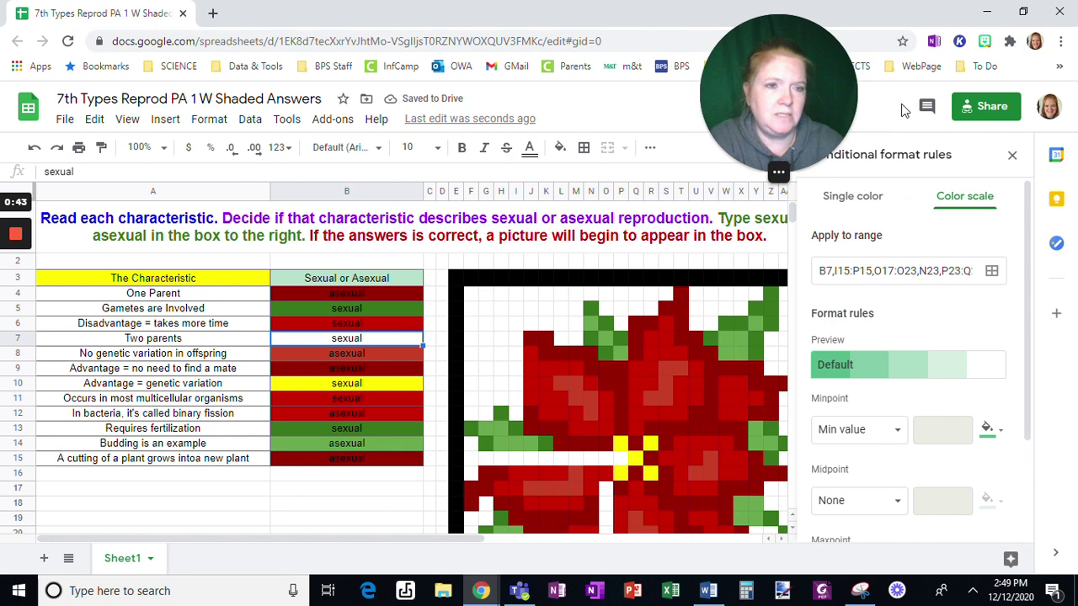
left_click(1011, 155)
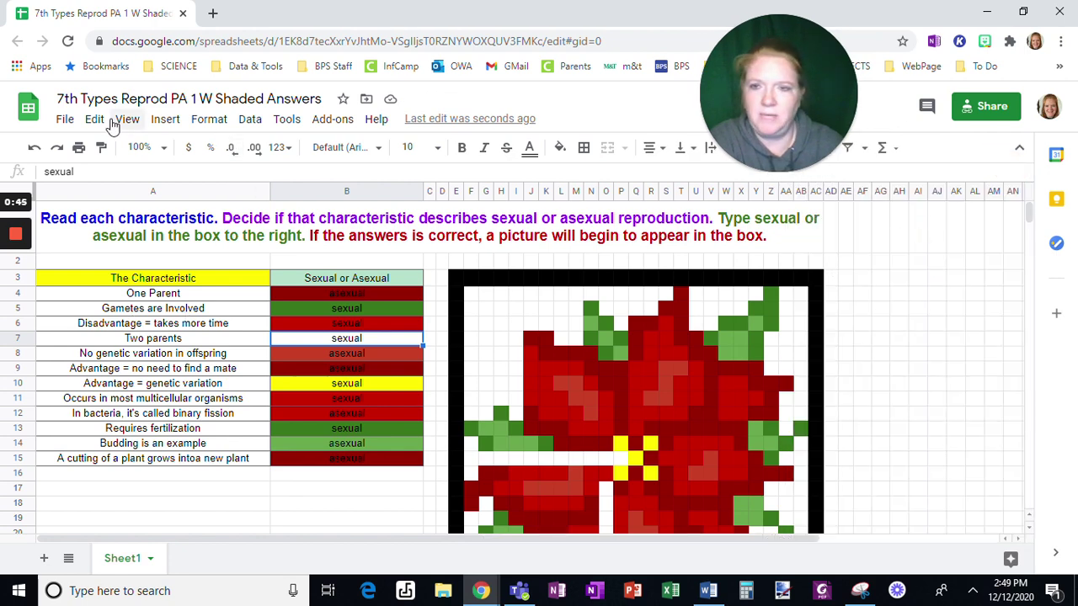
left_click(206, 119)
left_click(278, 494)
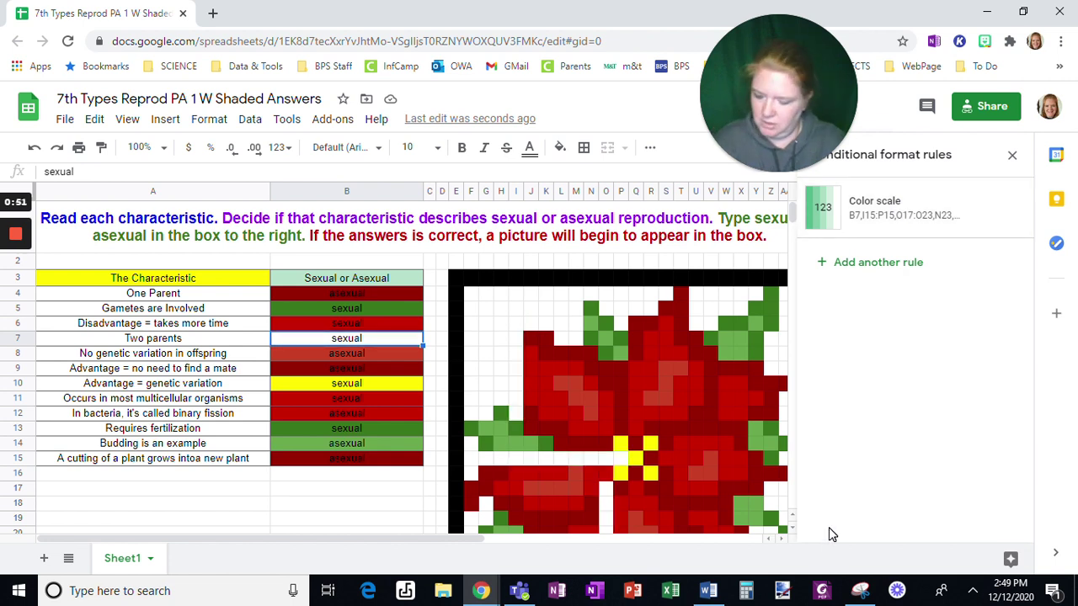
key("ctrl+z")
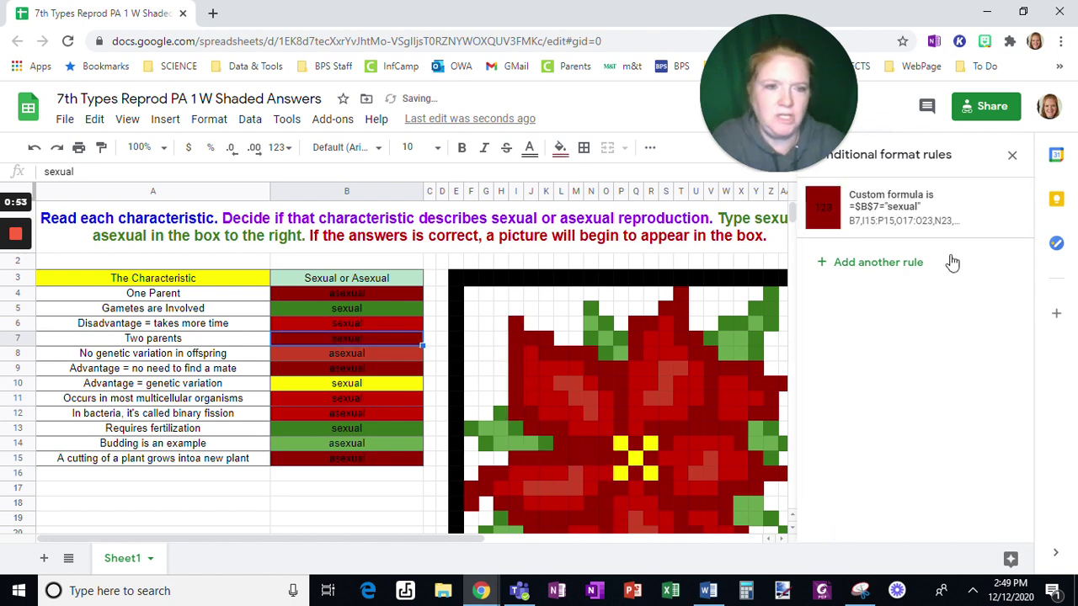
- Review B7's restored dark-red rule =$B$7="sexual" and the rules for B4 and B5
left_click(968, 213)
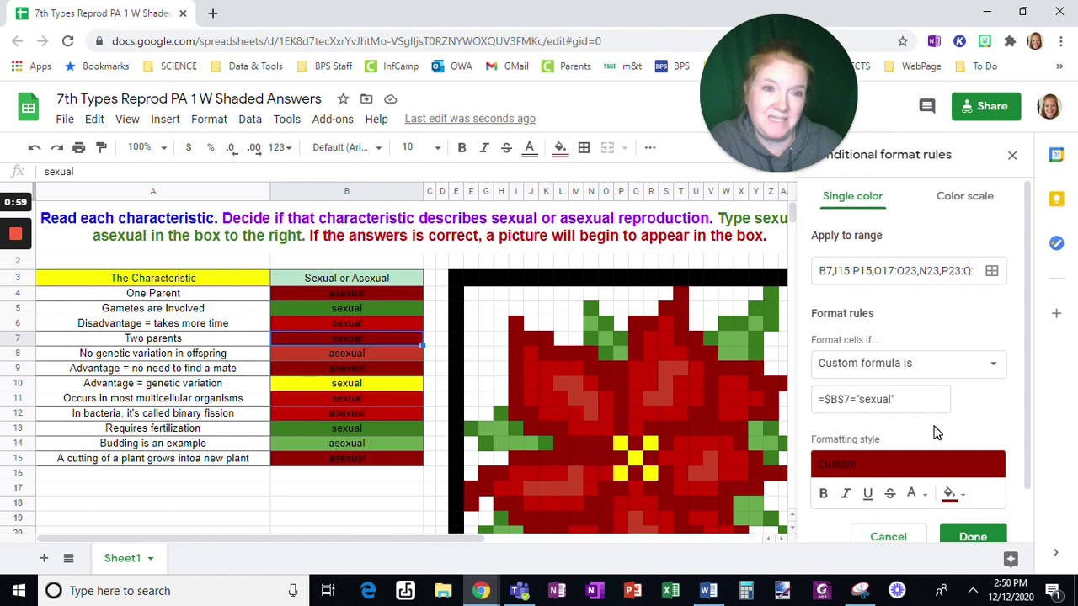
left_click_drag(745, 87, 778, 74)
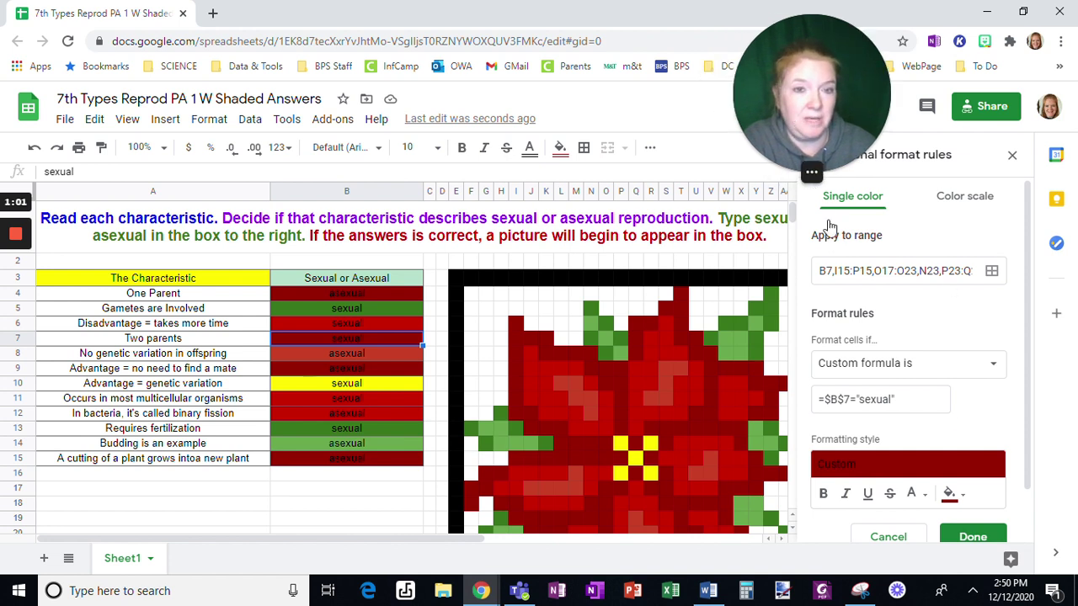
left_click(960, 536)
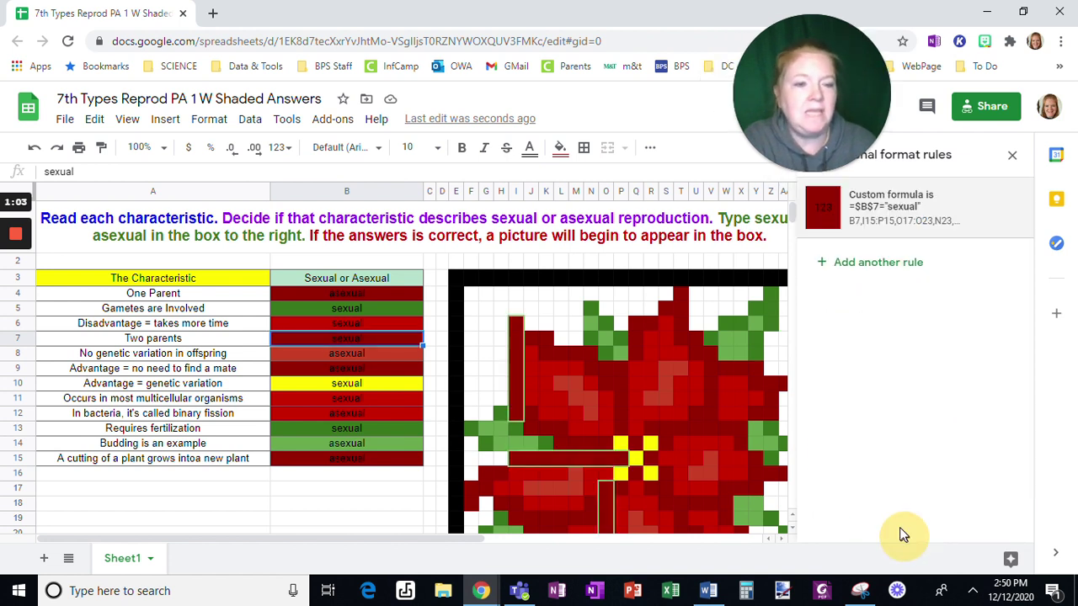
left_click(342, 294)
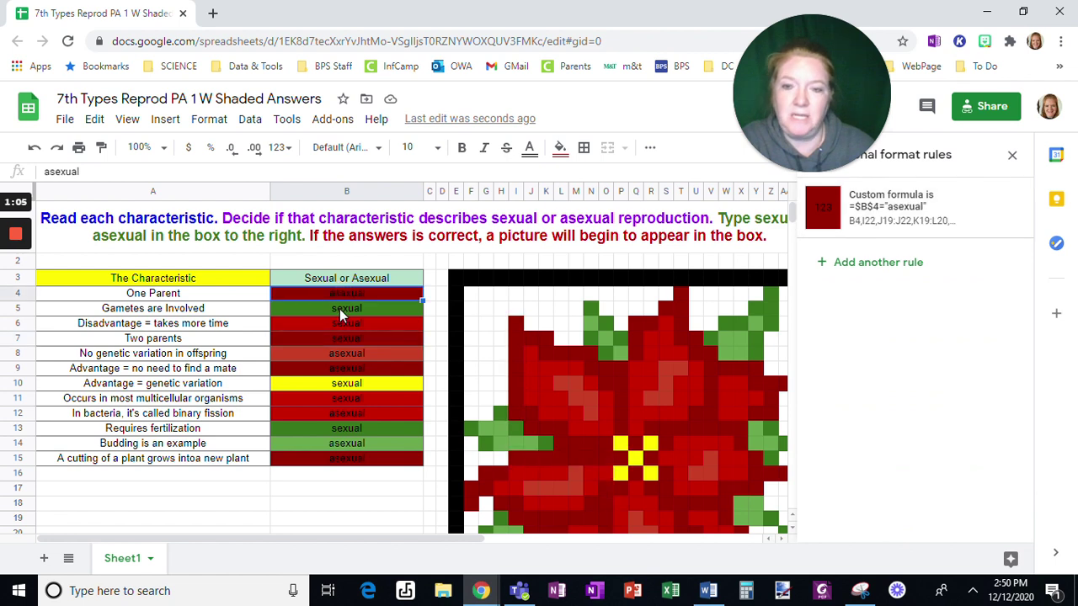
left_click(339, 309)
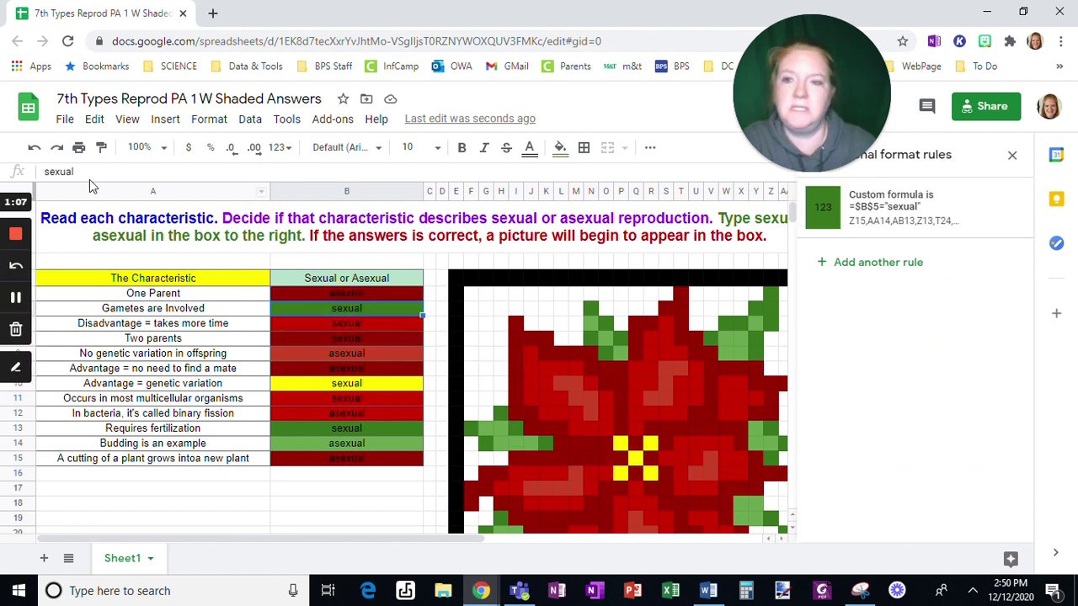
left_click(65, 121)
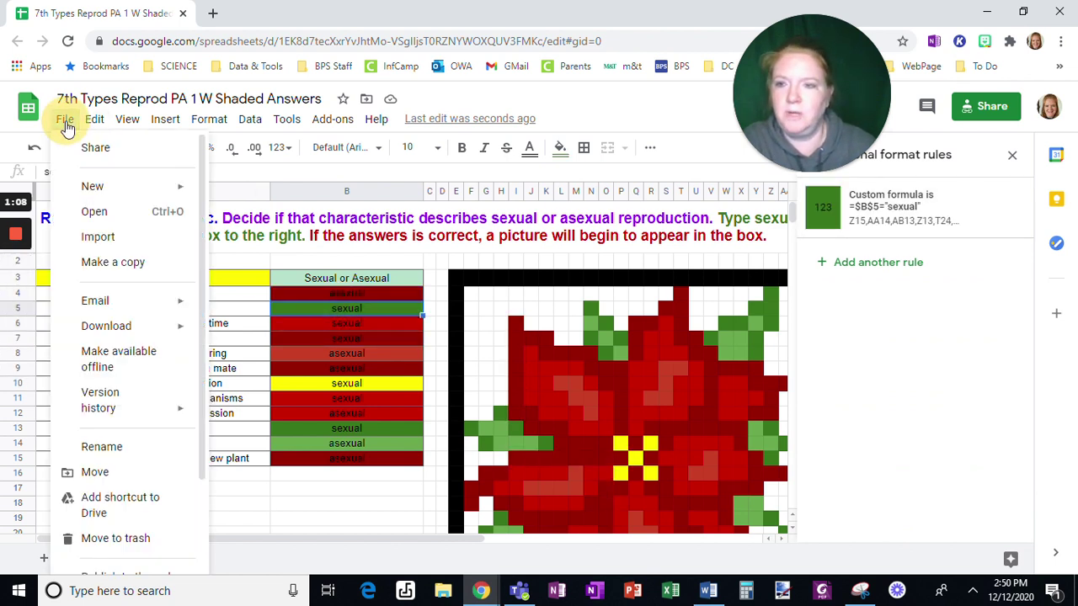
- Copy the spreadsheet as '7th Types Reprod PA 1 NO Shaded Answers', shared with the same people
left_click(127, 263)
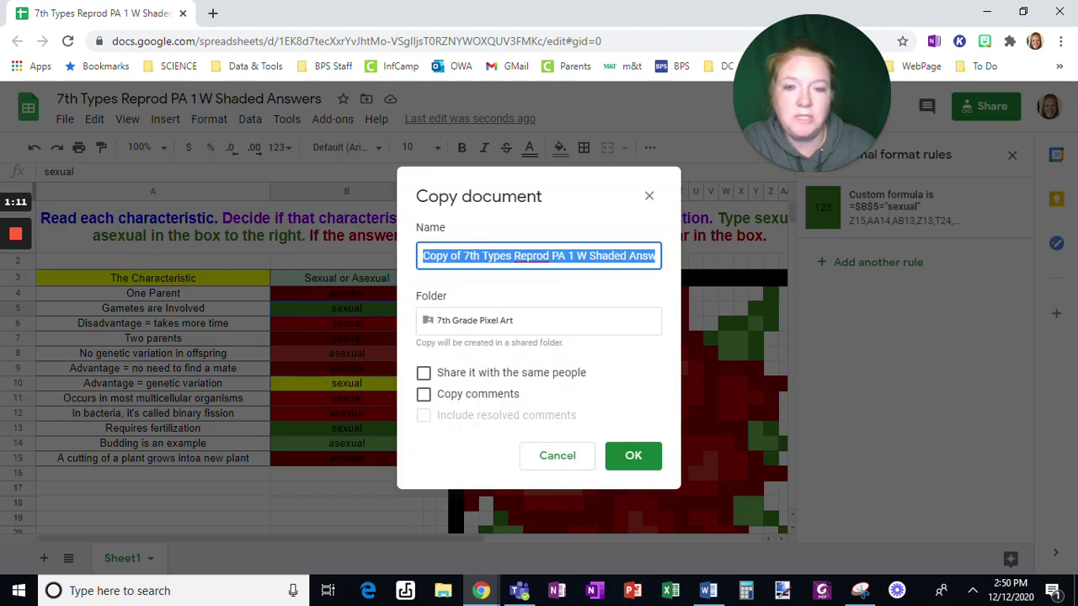
left_click_drag(479, 255, 385, 255)
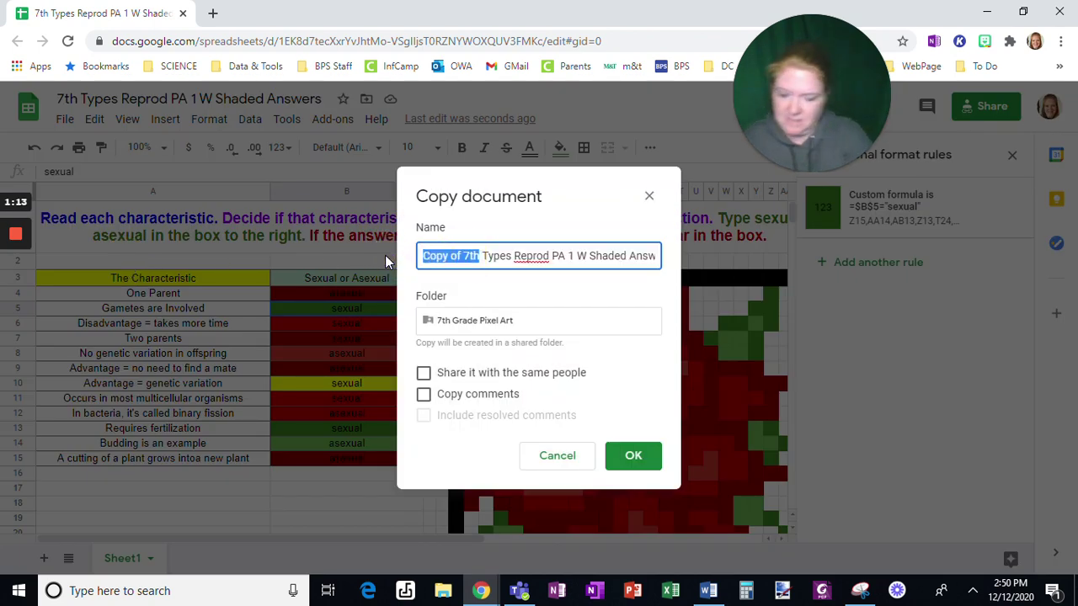
type("y")
key("BackSpace")
type("7th")
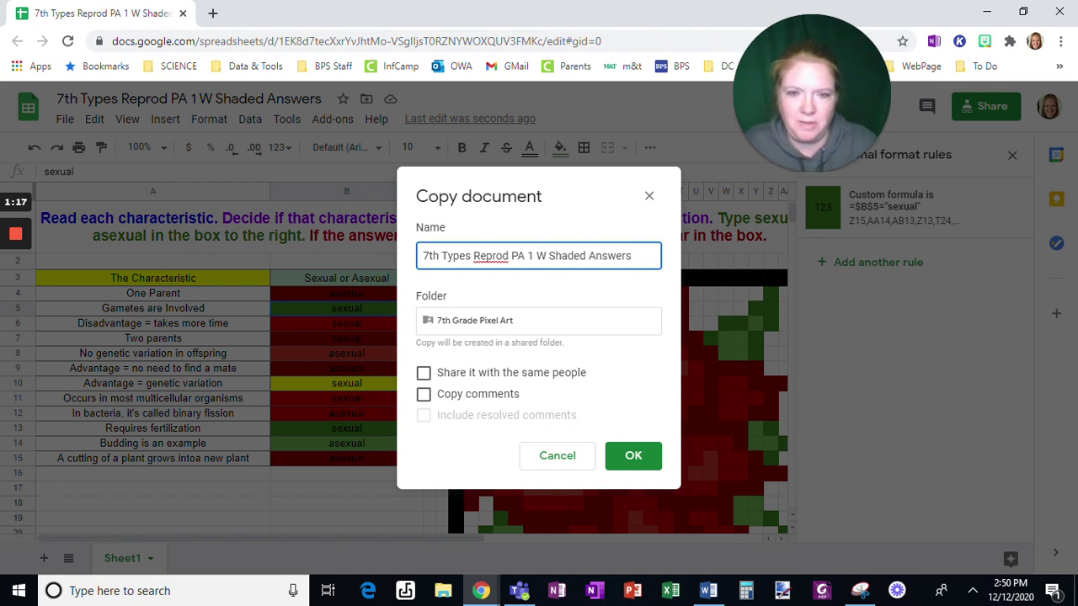
left_click(548, 256)
key("BackSpace")
key("BackSpace")
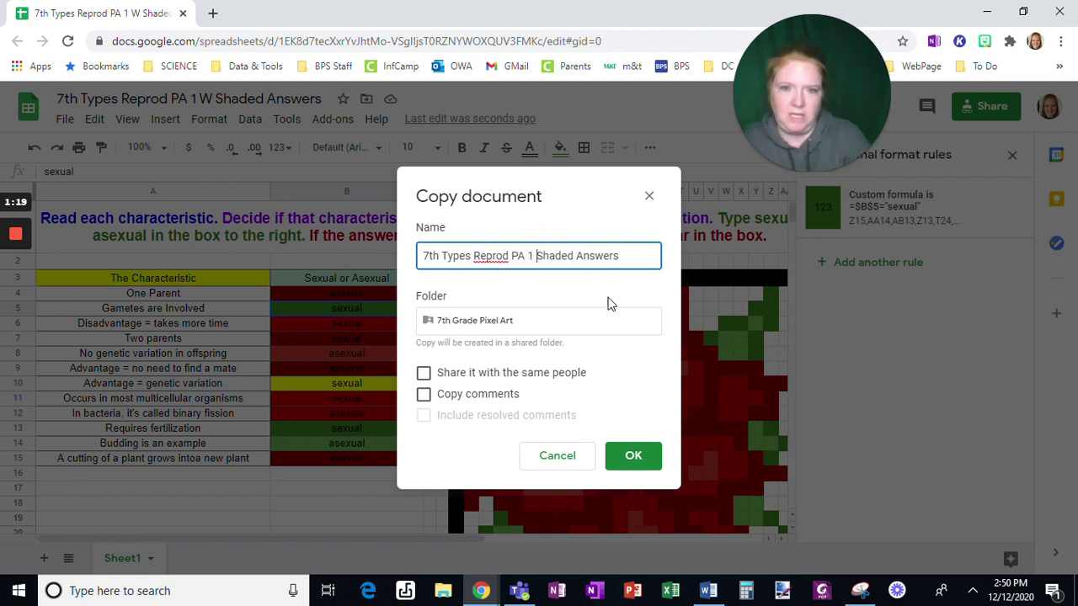
type("NO")
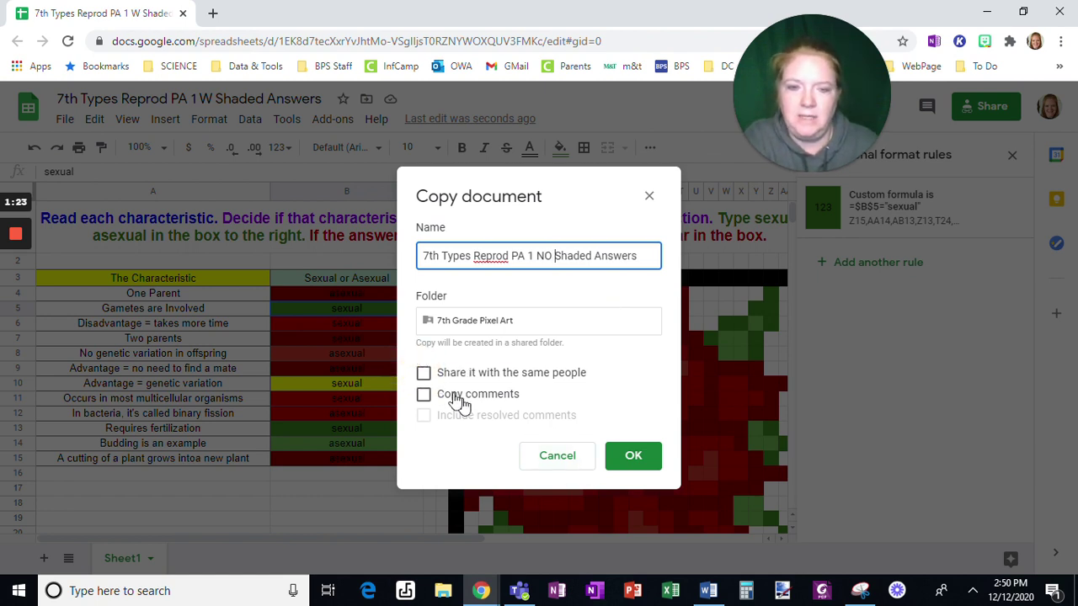
left_click(423, 373)
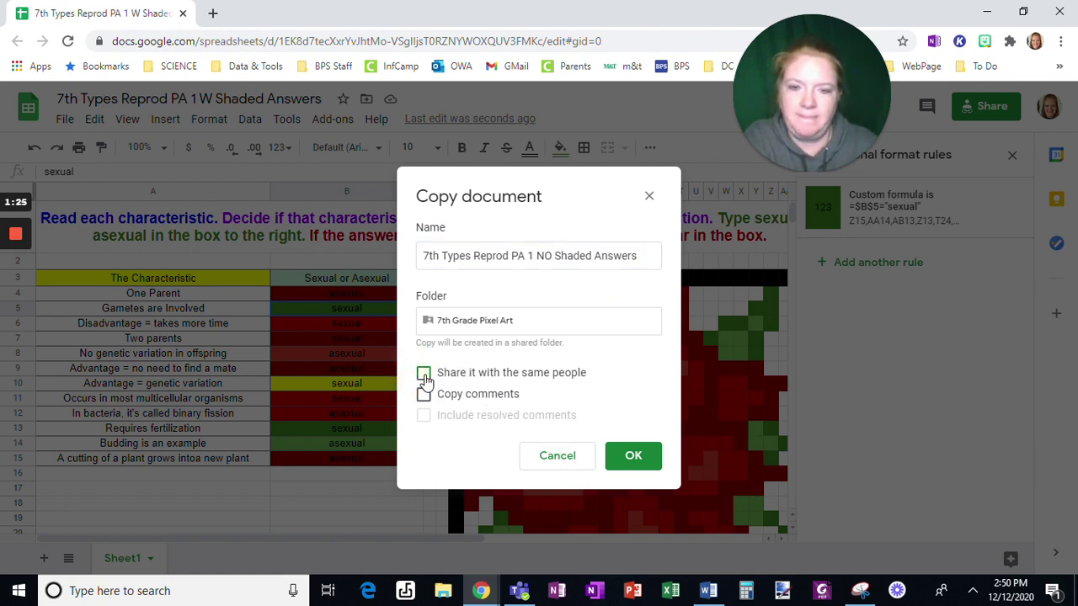
left_click(633, 455)
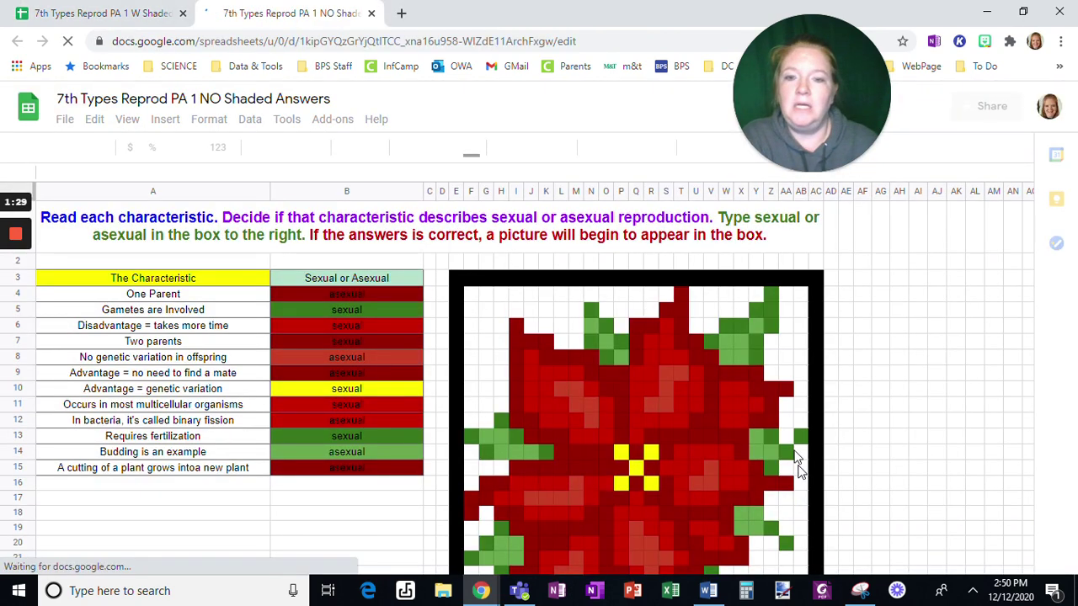
- In the new copy, select B4 and show its conditional formatting rules
left_click(386, 292)
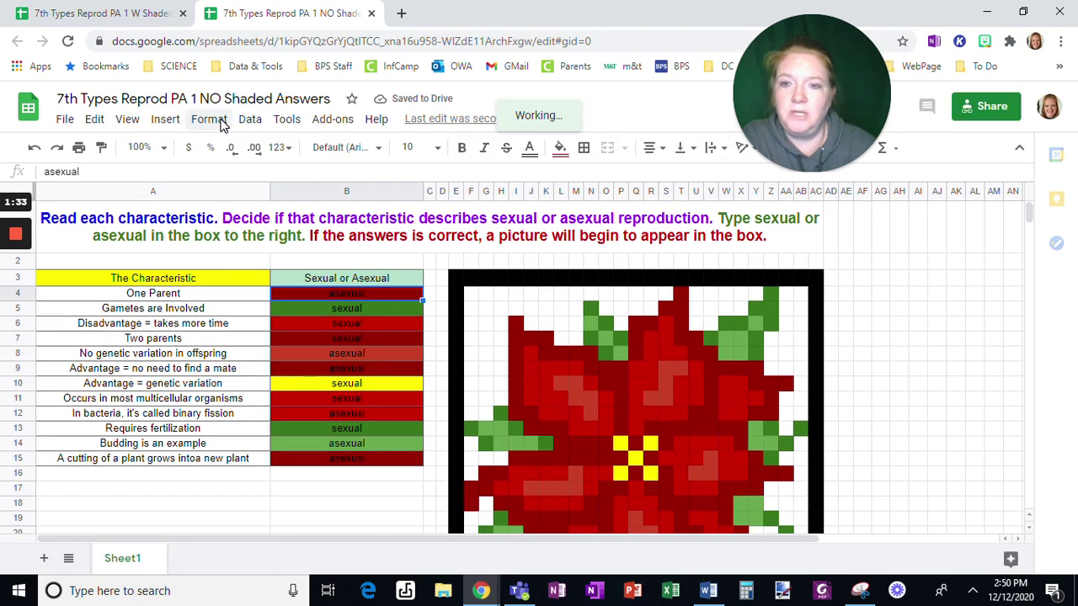
left_click(221, 124)
left_click(244, 491)
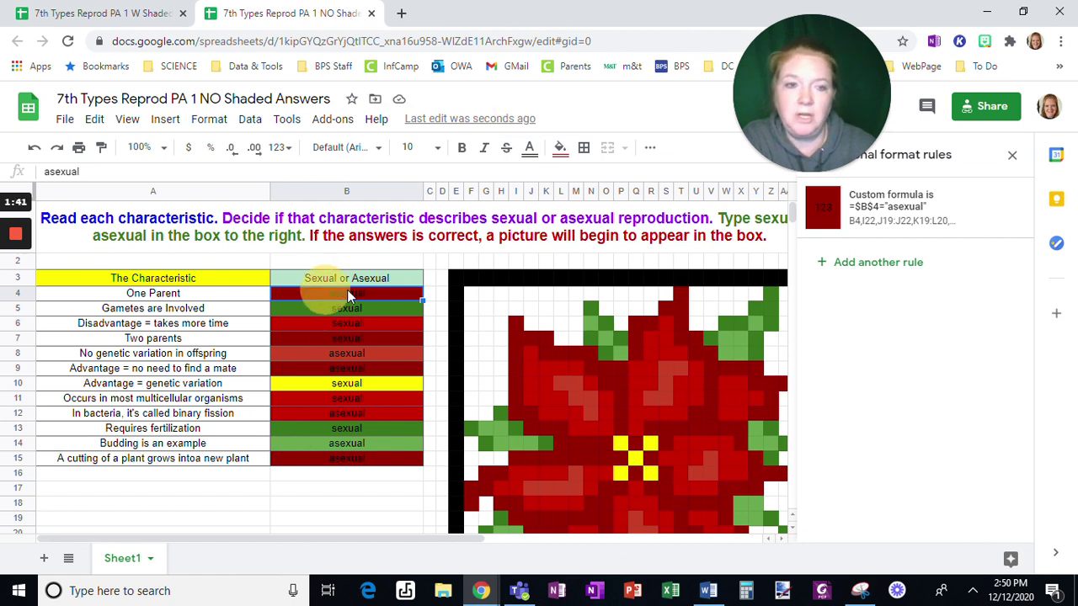
- Remove B4 from its dark-red rule's Apply to range and save the rule
left_click(953, 222)
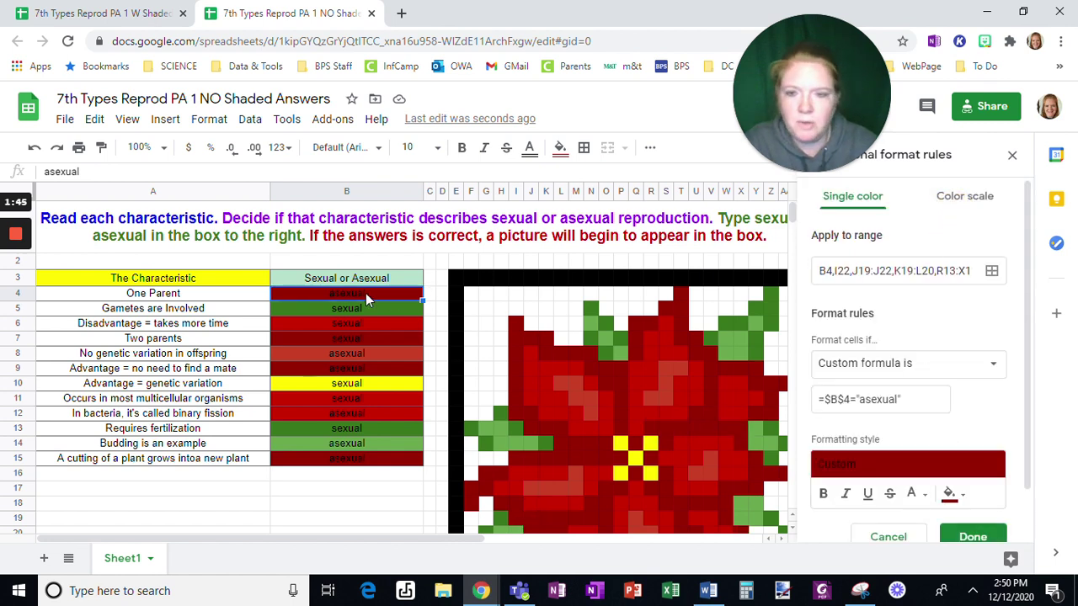
left_click(815, 272)
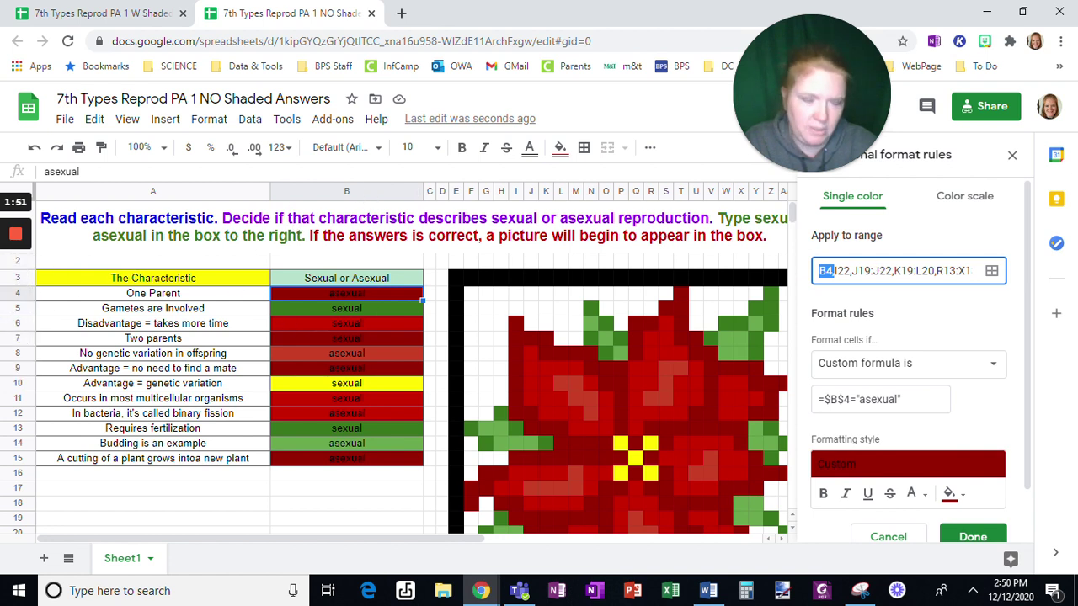
left_click(972, 536)
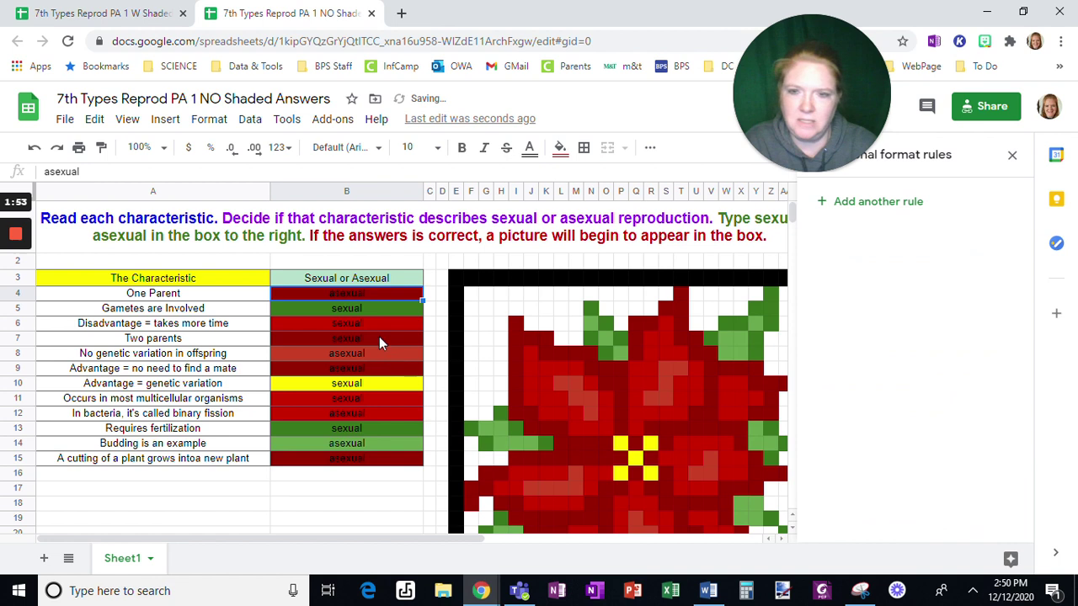
- Remove B5 from the end of its rule's range, save, and confirm B4 is unshaded
left_click(369, 313)
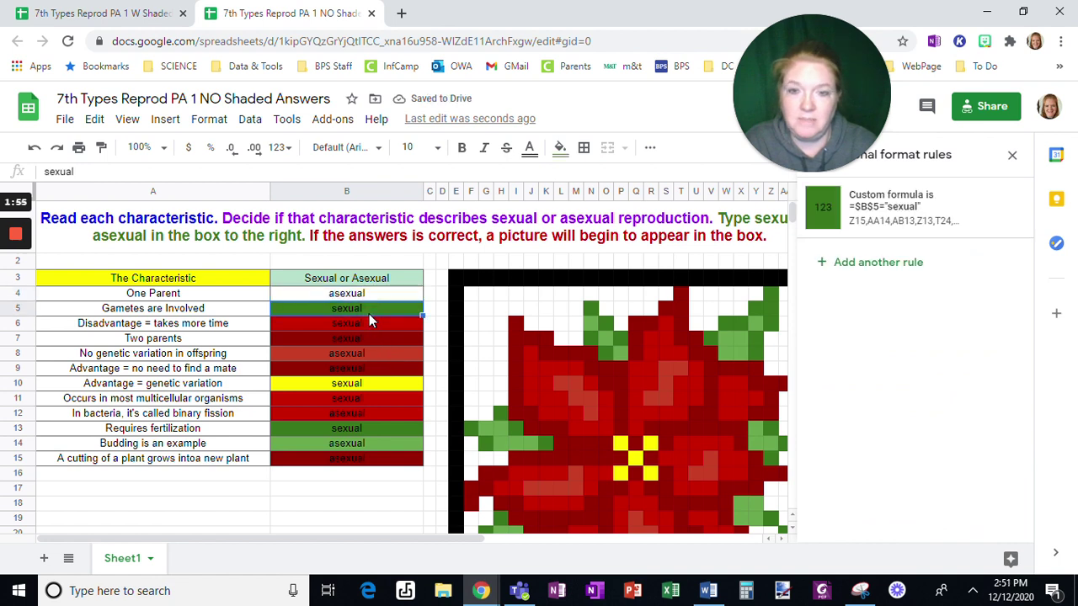
left_click(879, 223)
left_click(979, 270)
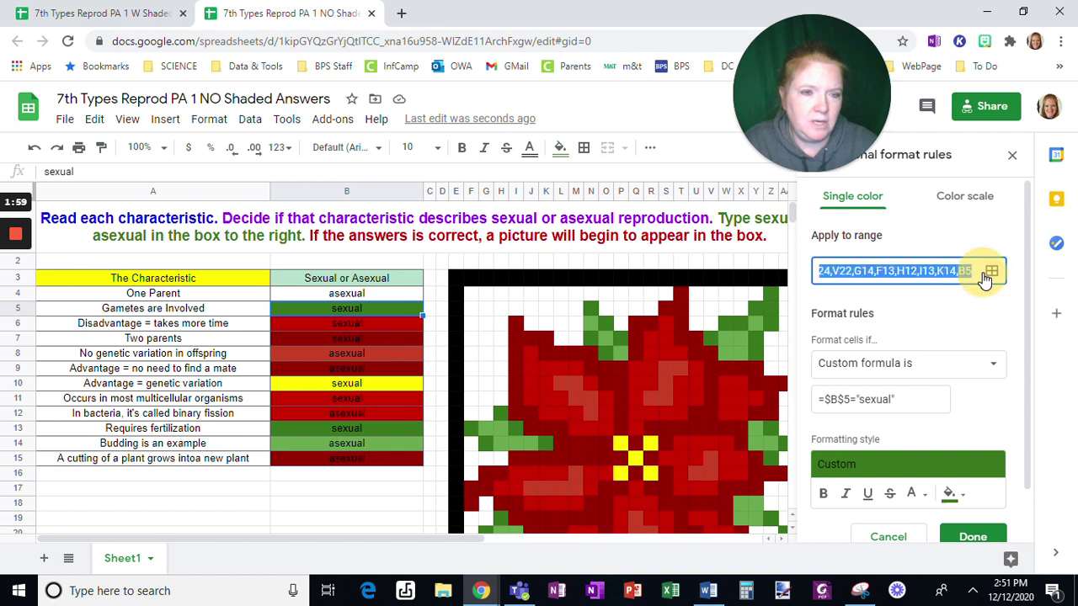
left_click(979, 270)
key("BackSpace")
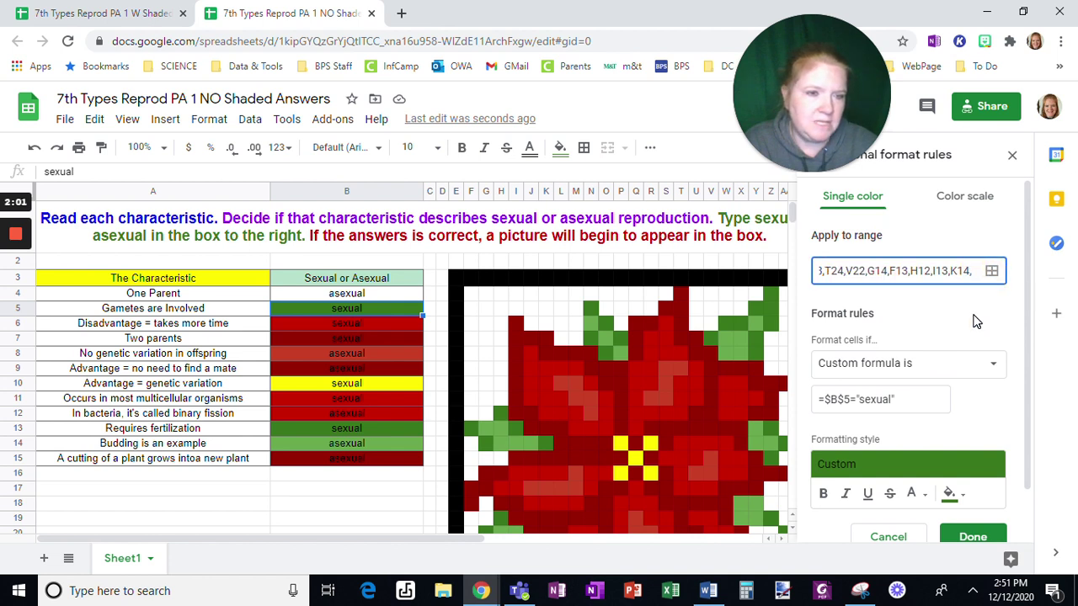
left_click(972, 536)
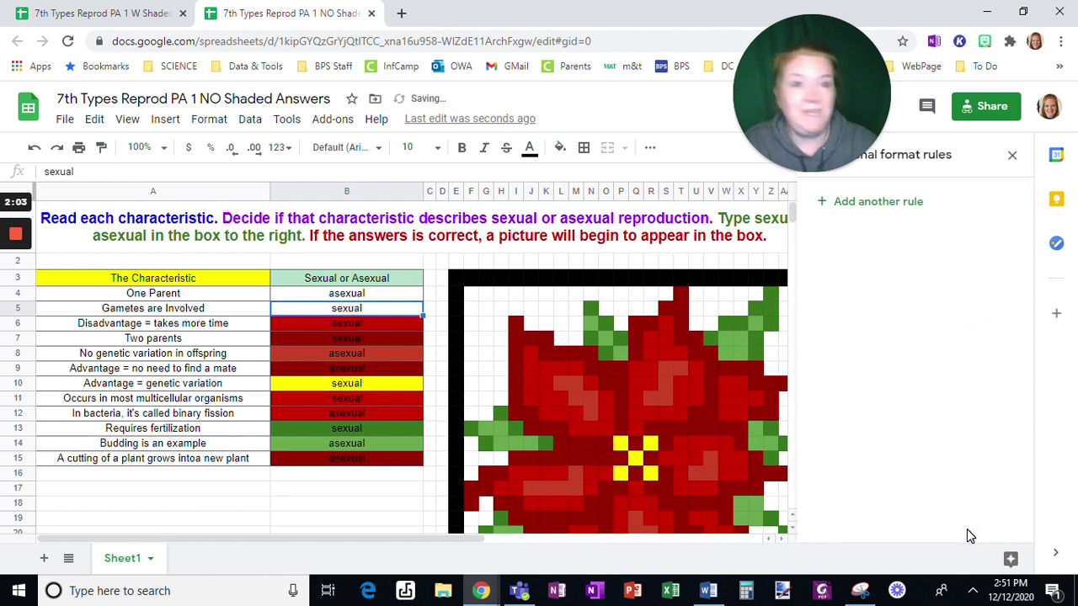
left_click(378, 294)
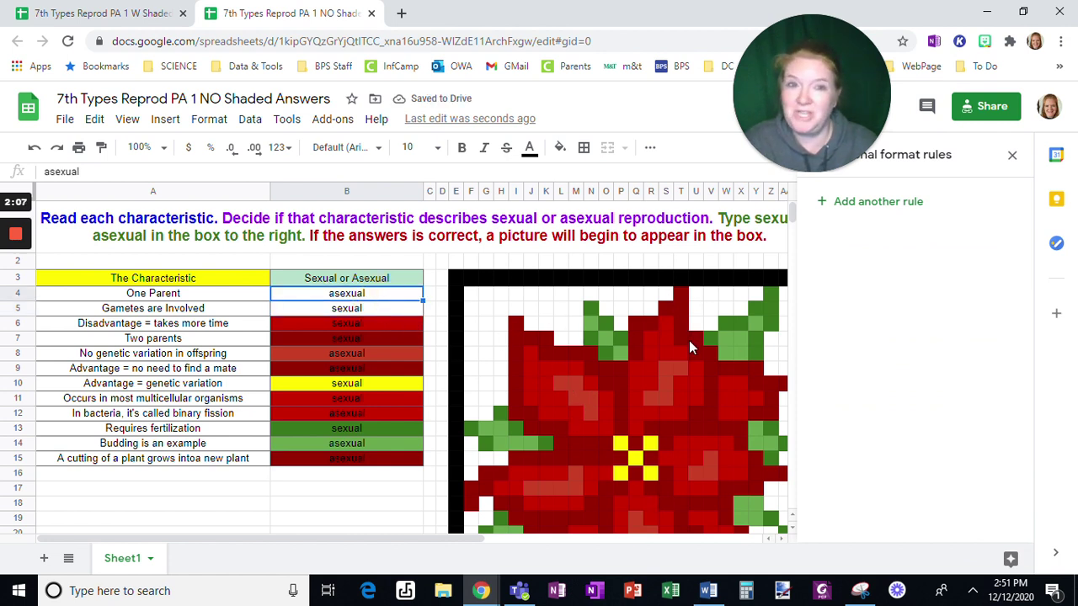
left_click(732, 324)
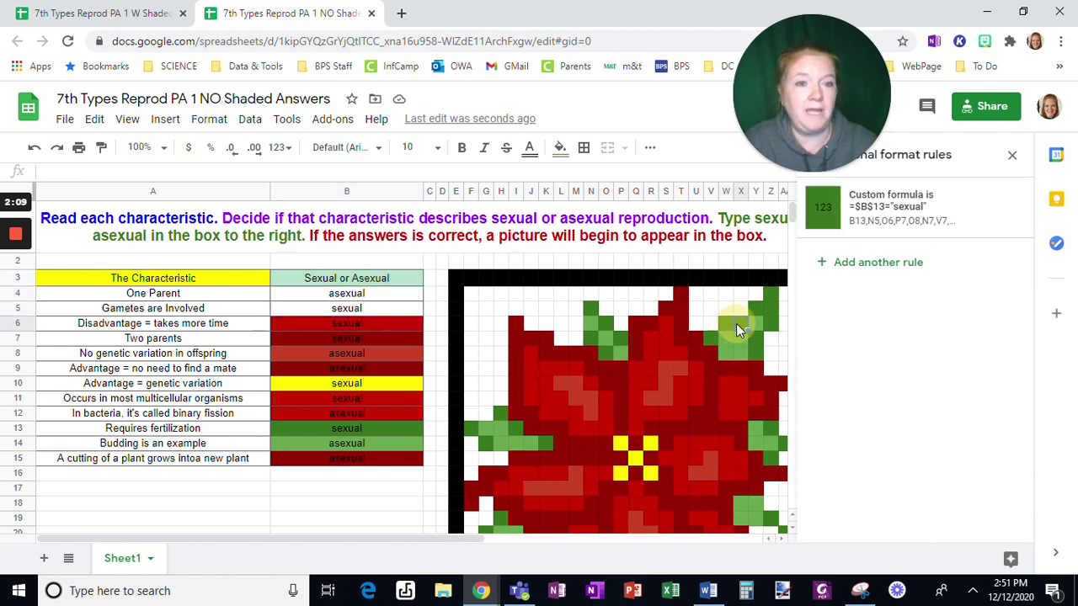
left_click(728, 366)
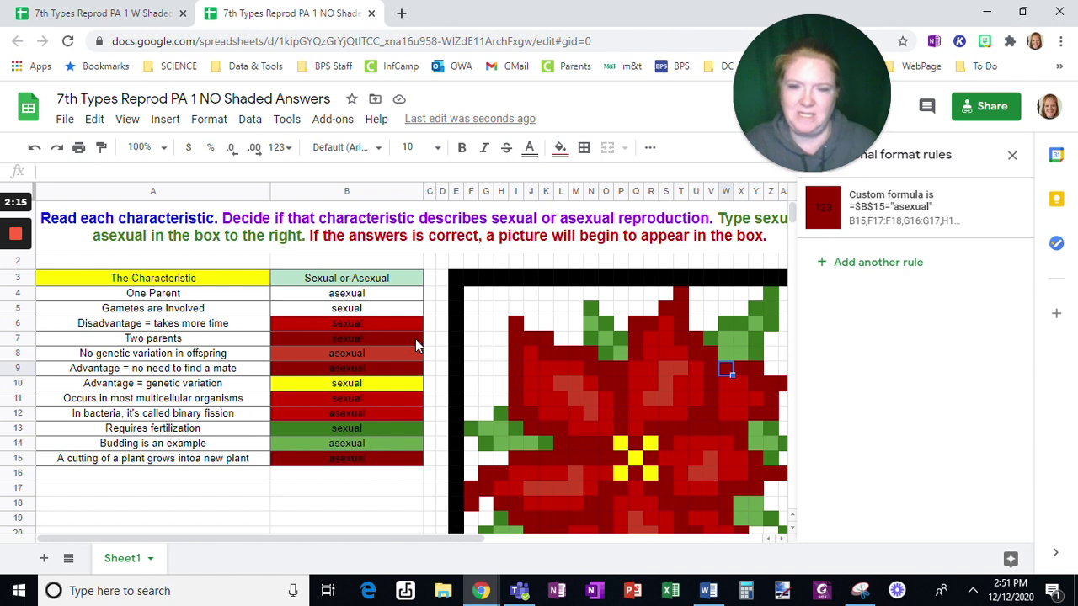
left_click(394, 321)
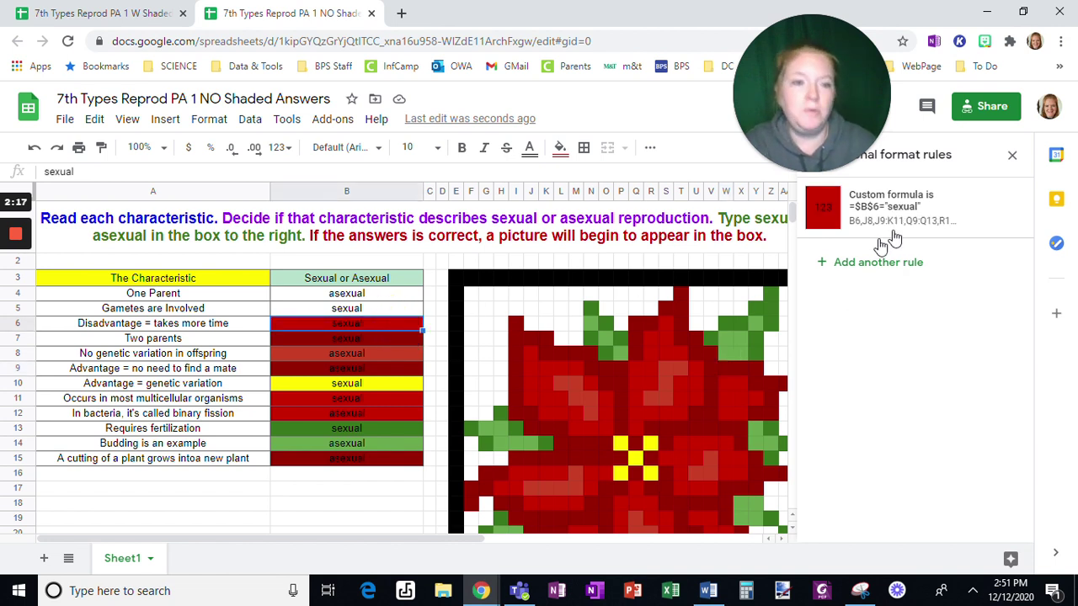
- Delete B6, B7 and B8 from their rules' Apply to ranges, then recheck B5
left_click(973, 207)
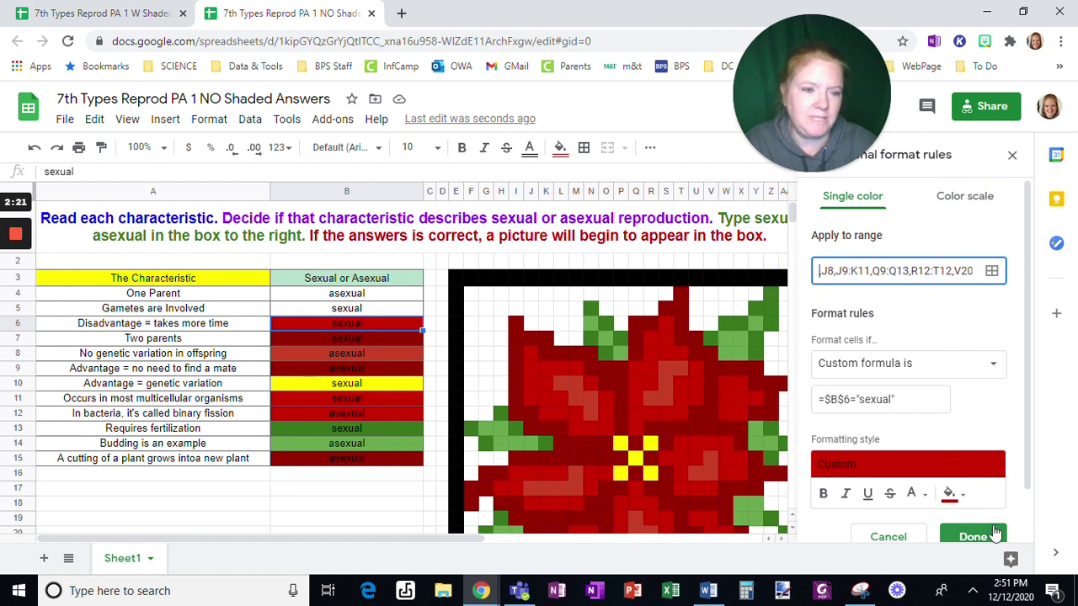
left_click(972, 537)
left_click(386, 340)
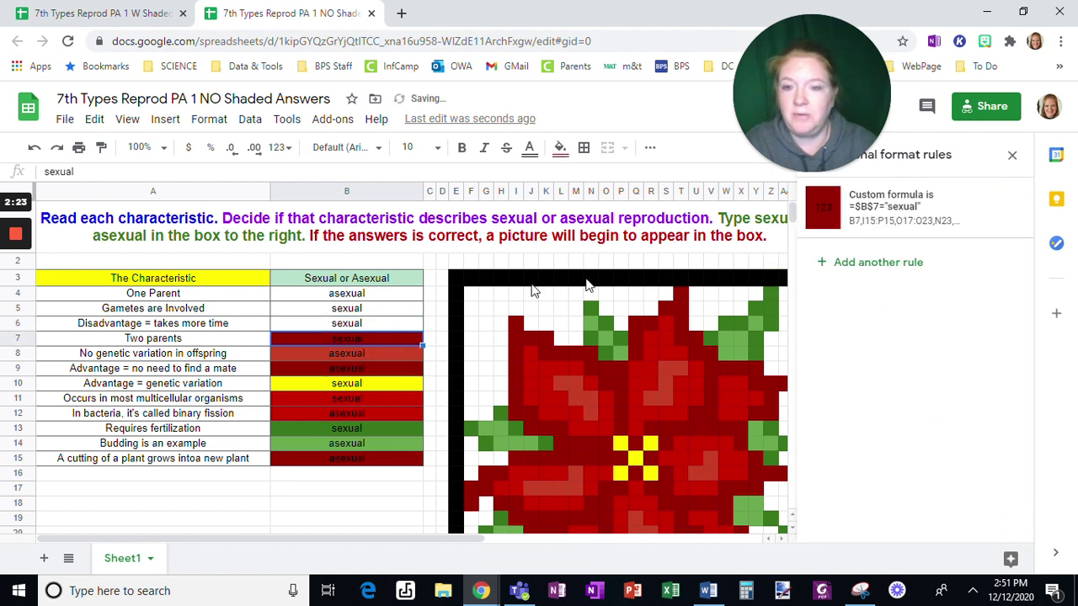
left_click(894, 210)
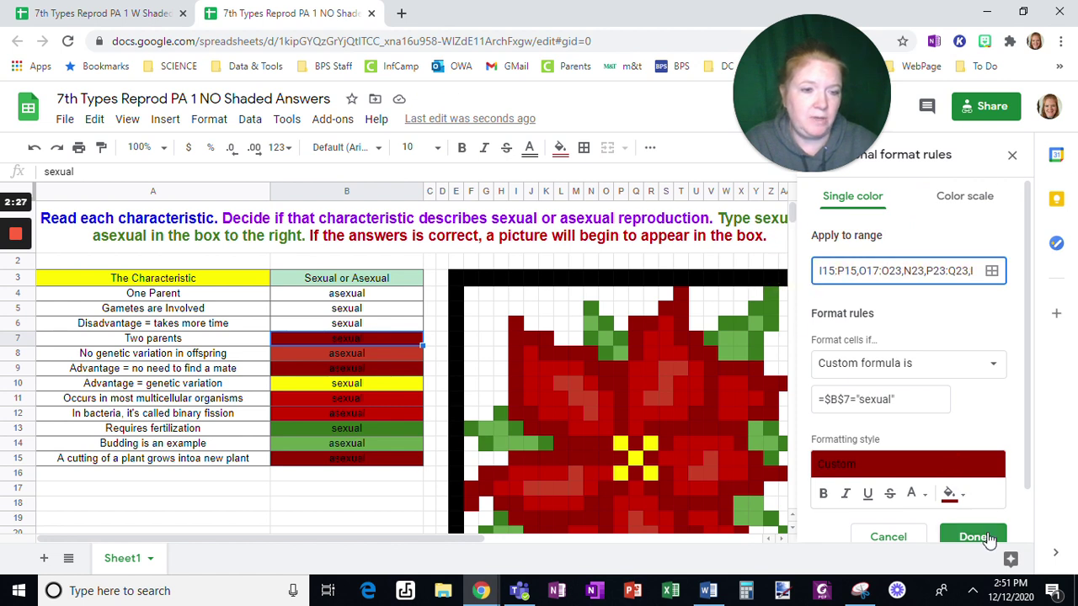
left_click(972, 537)
left_click(375, 356)
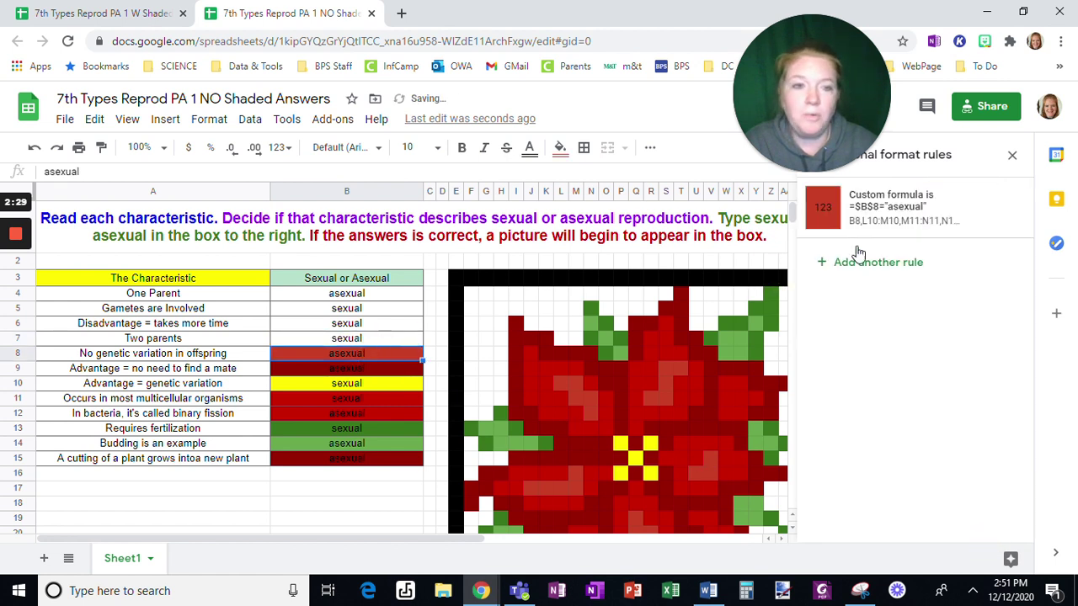
left_click(900, 210)
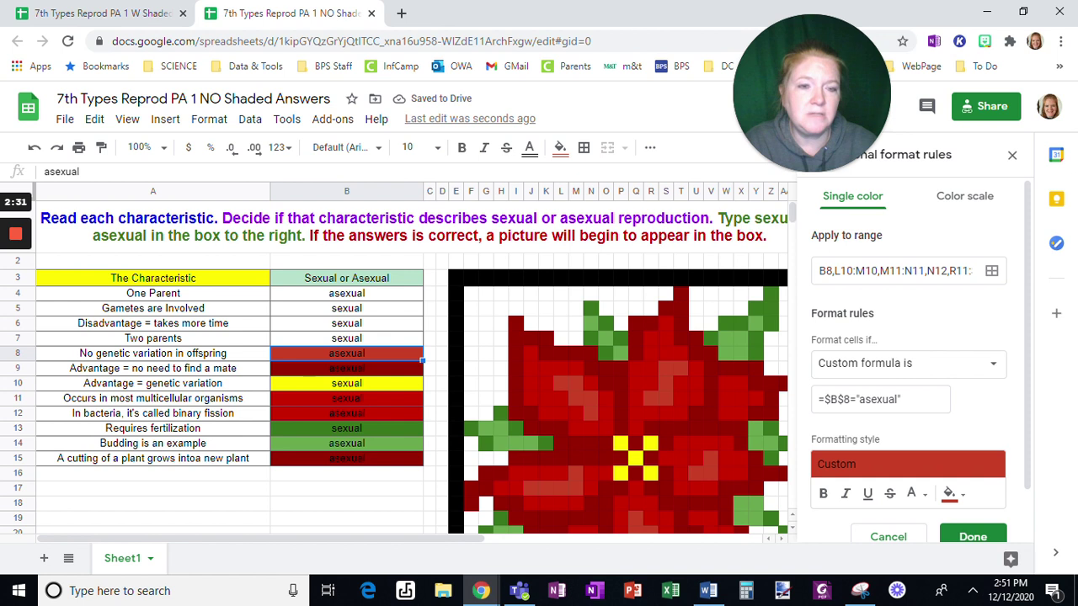
left_click(821, 270)
key("BackSpace")
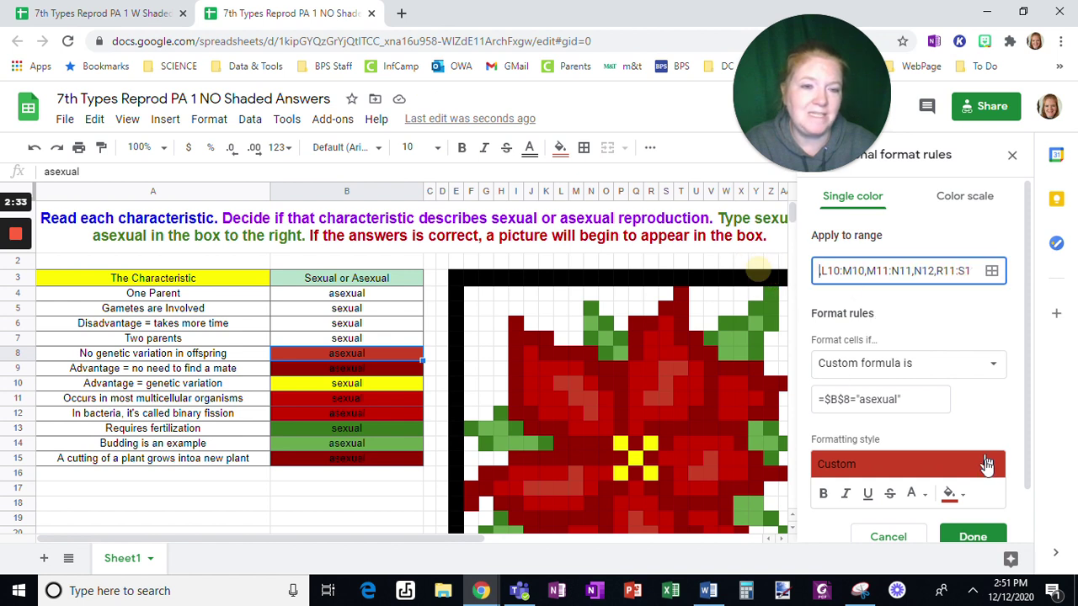
left_click(973, 537)
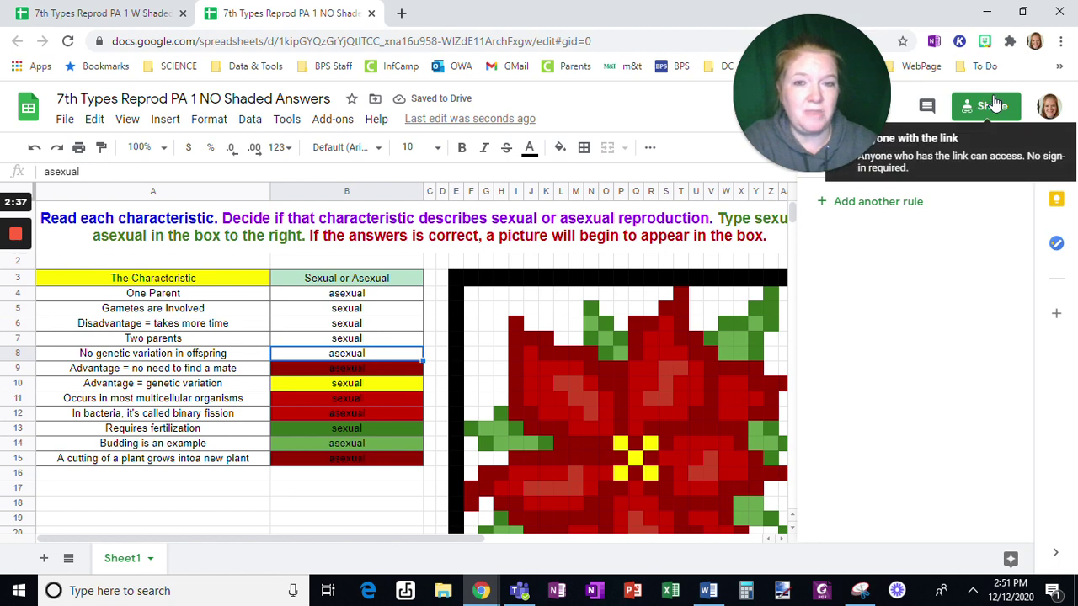
left_click(359, 309)
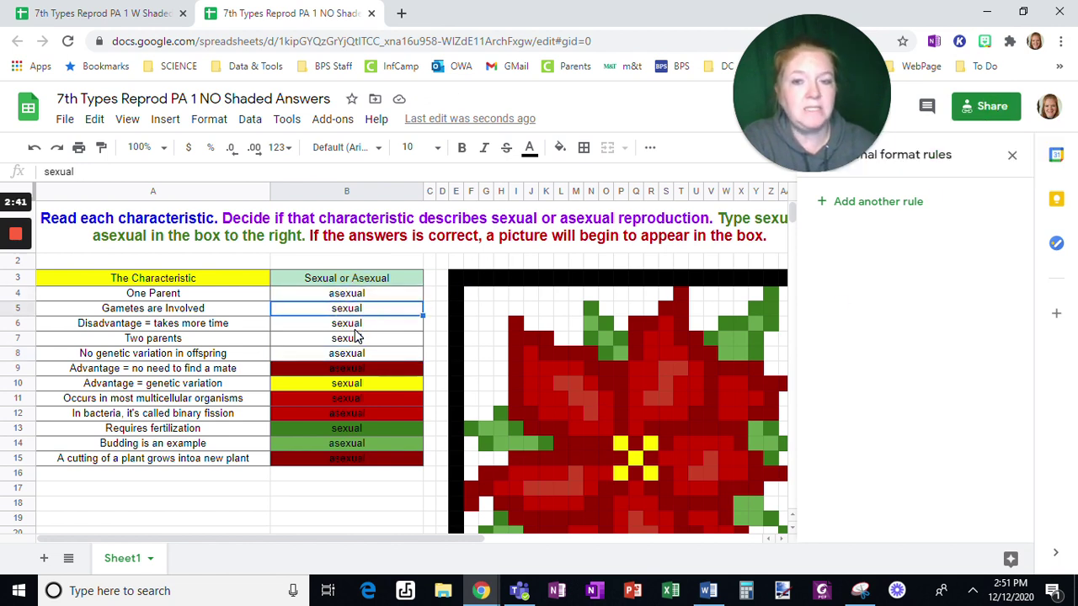
key("Down")
key("Down")
key("Down")
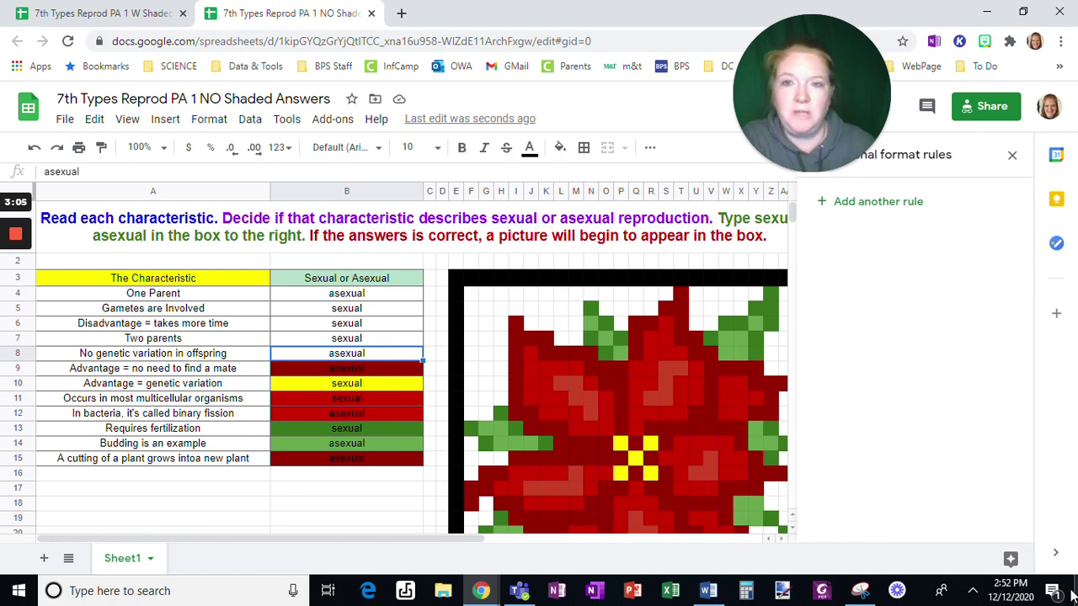
left_click(72, 13)
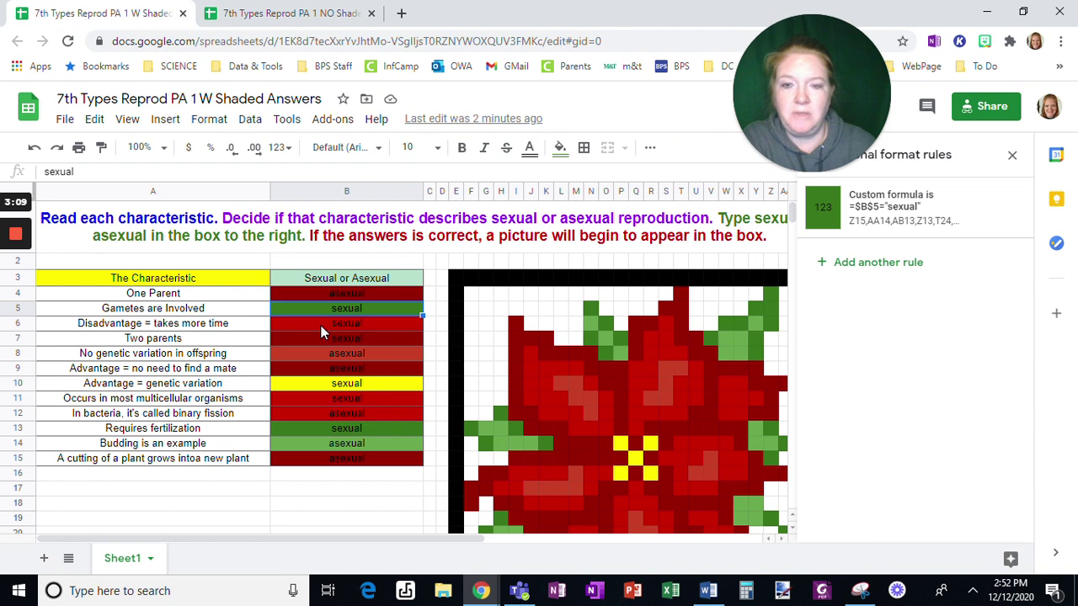
left_click(328, 384)
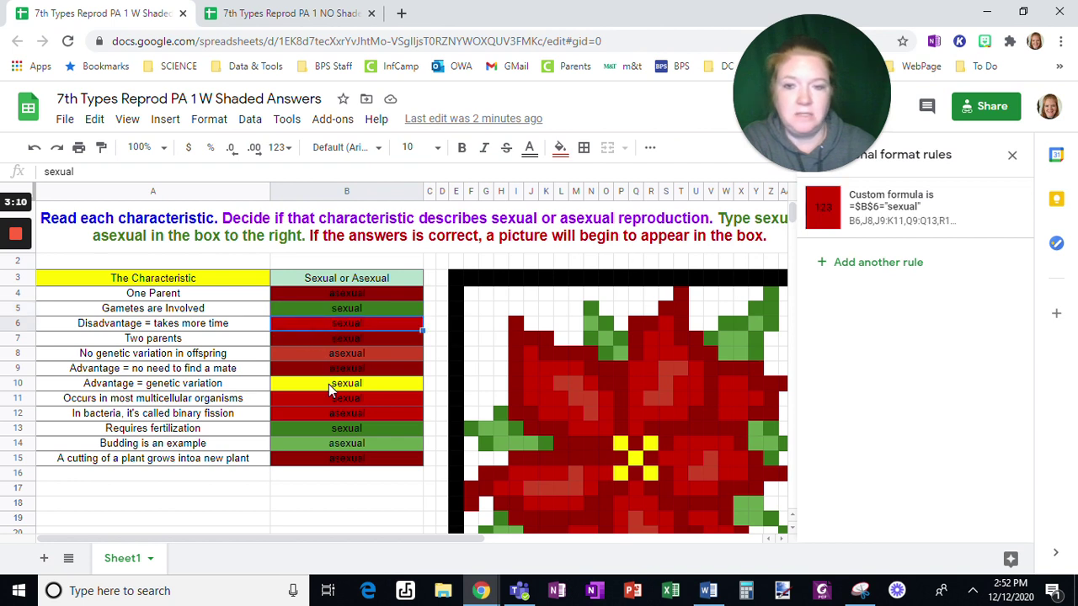
left_click(244, 7)
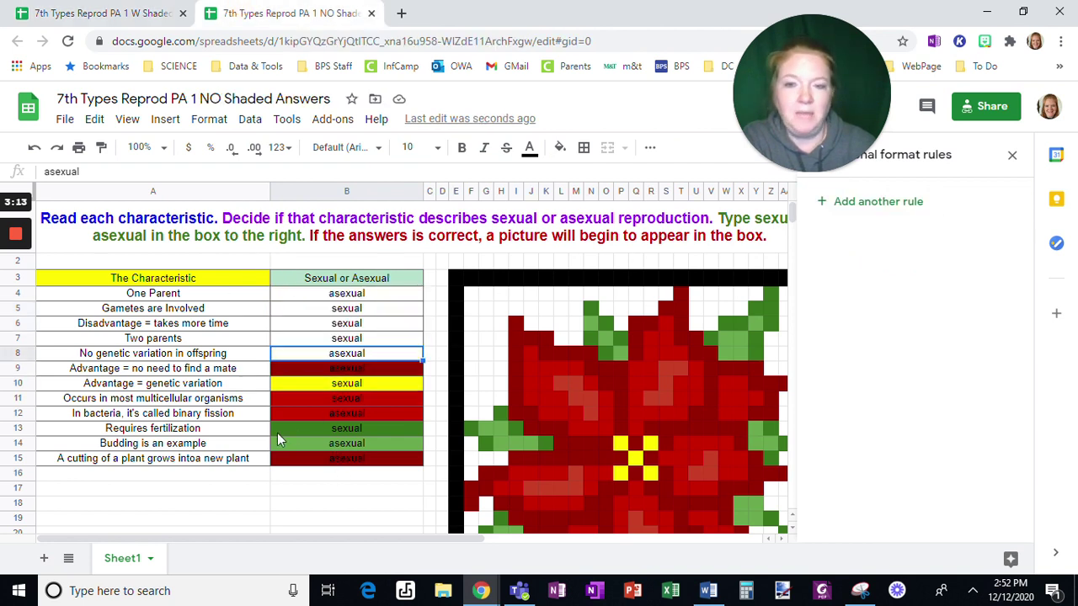
left_click(346, 308)
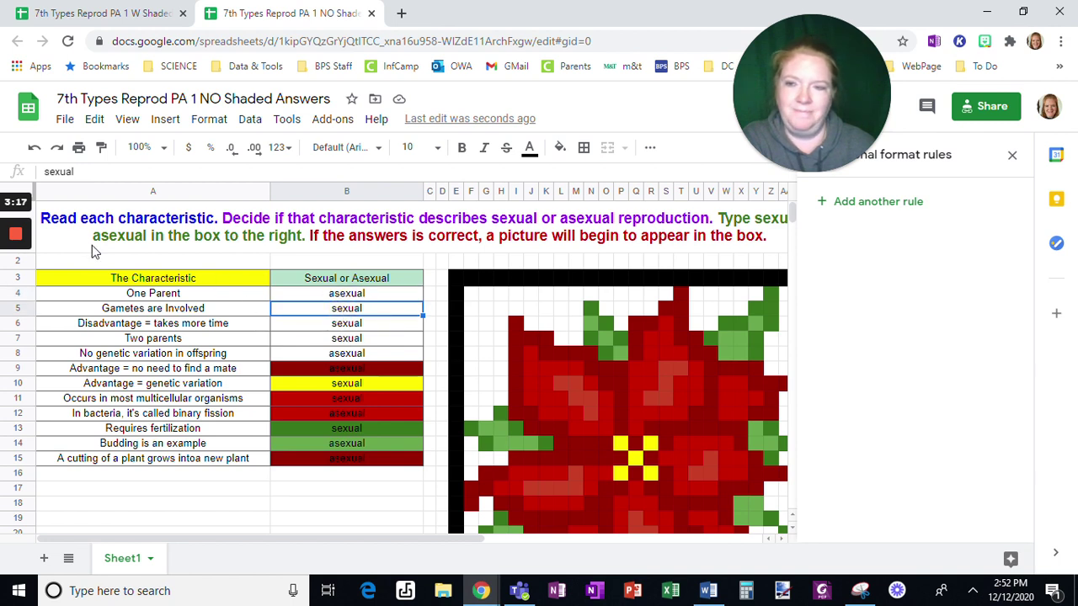
mouse_move(18, 238)
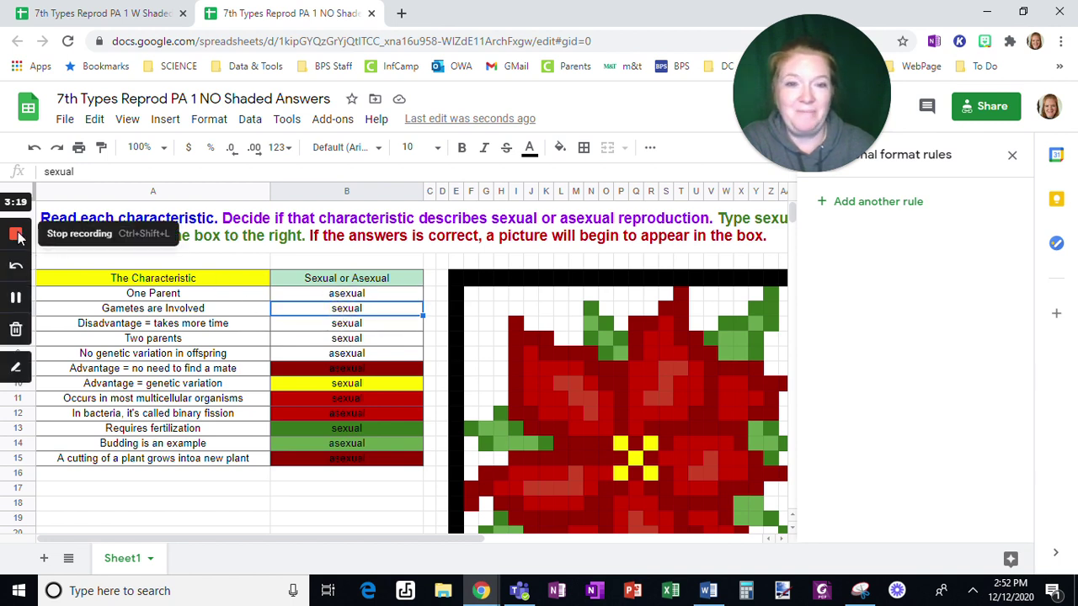